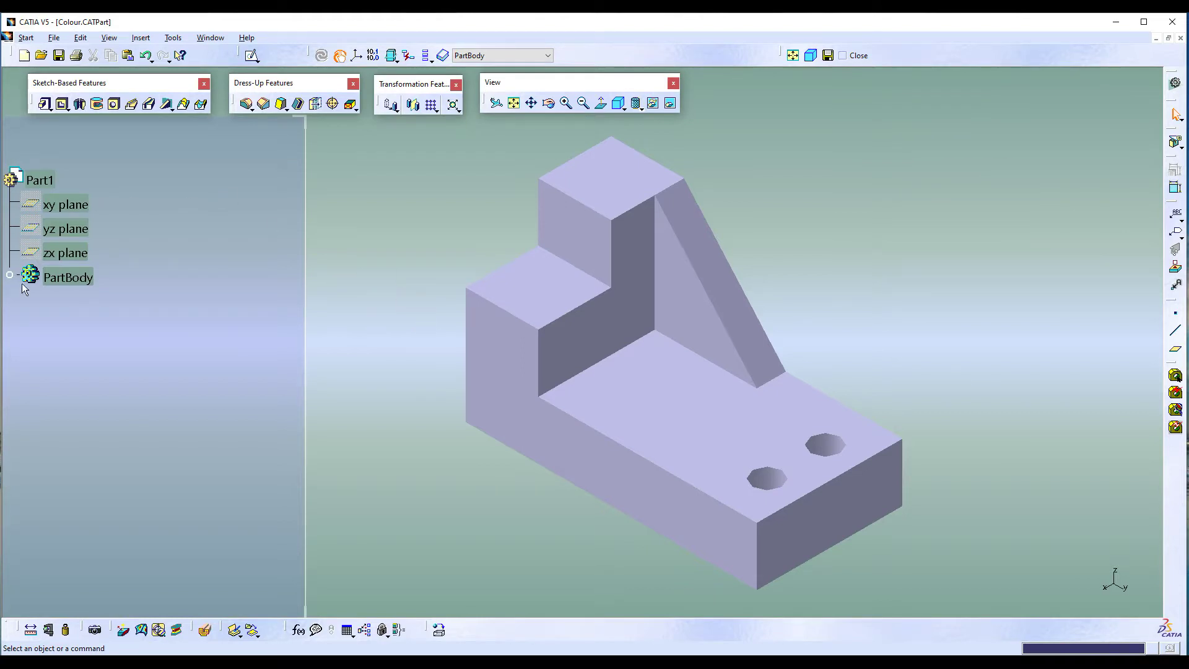
Step: Open the PartBody properties and close them without changes
{"action": "right_click", "coordinate": [60, 277]}
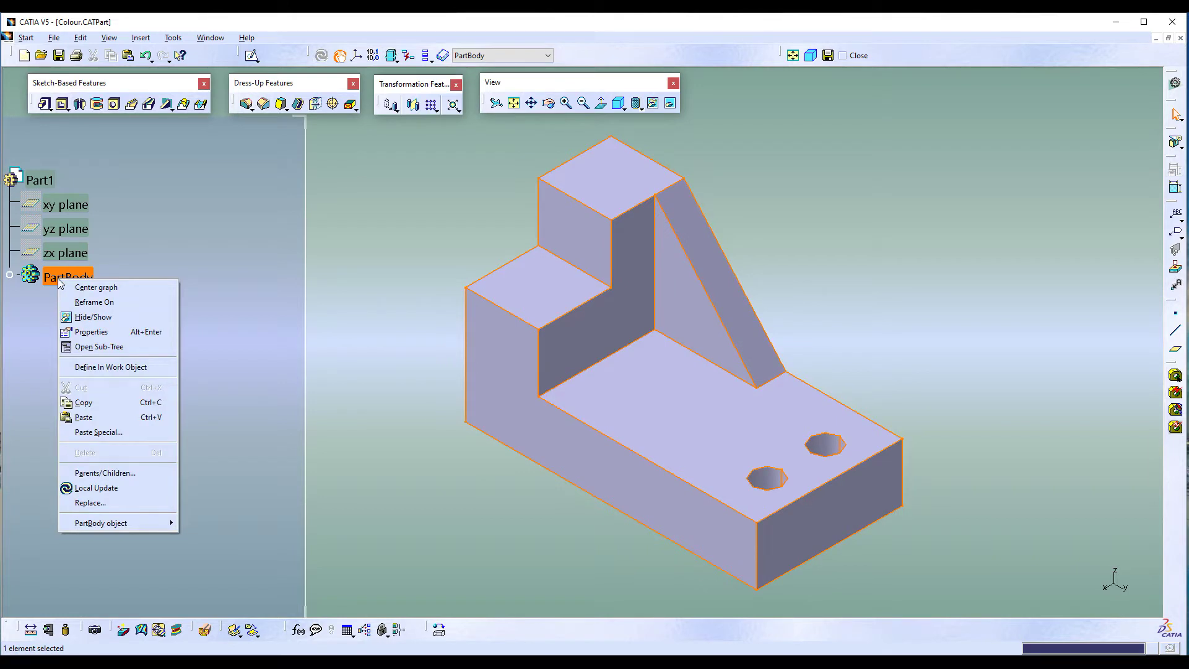
{"action": "left_click", "coordinate": [91, 332]}
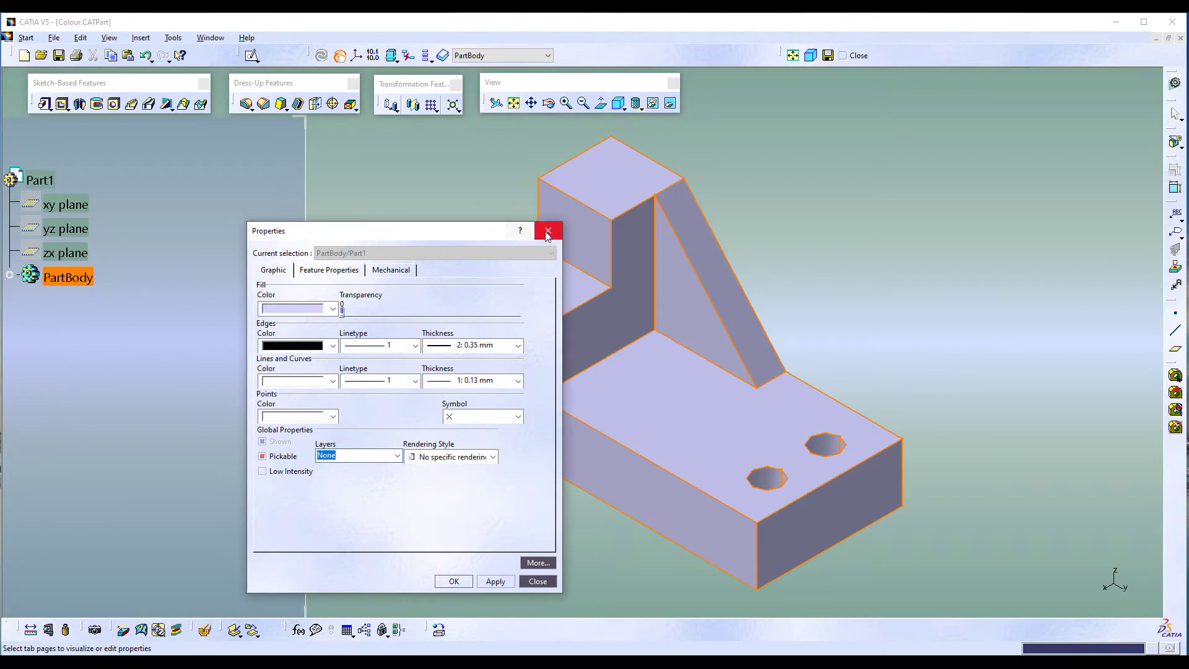
{"action": "left_click", "coordinate": [549, 230]}
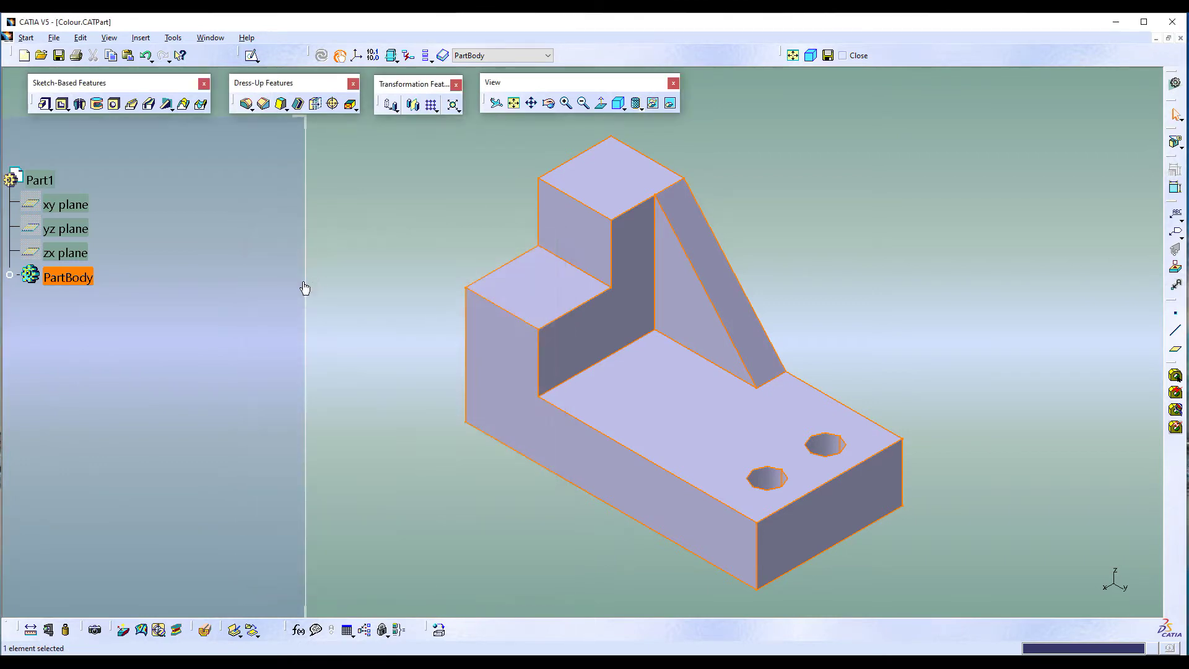
Step: Expand PartBody, inspect Pad.2, Hole.1, Pocket.1 and Pad.1, then collapse the tree
{"action": "left_click", "coordinate": [10, 278]}
{"action": "left_click", "coordinate": [75, 278]}
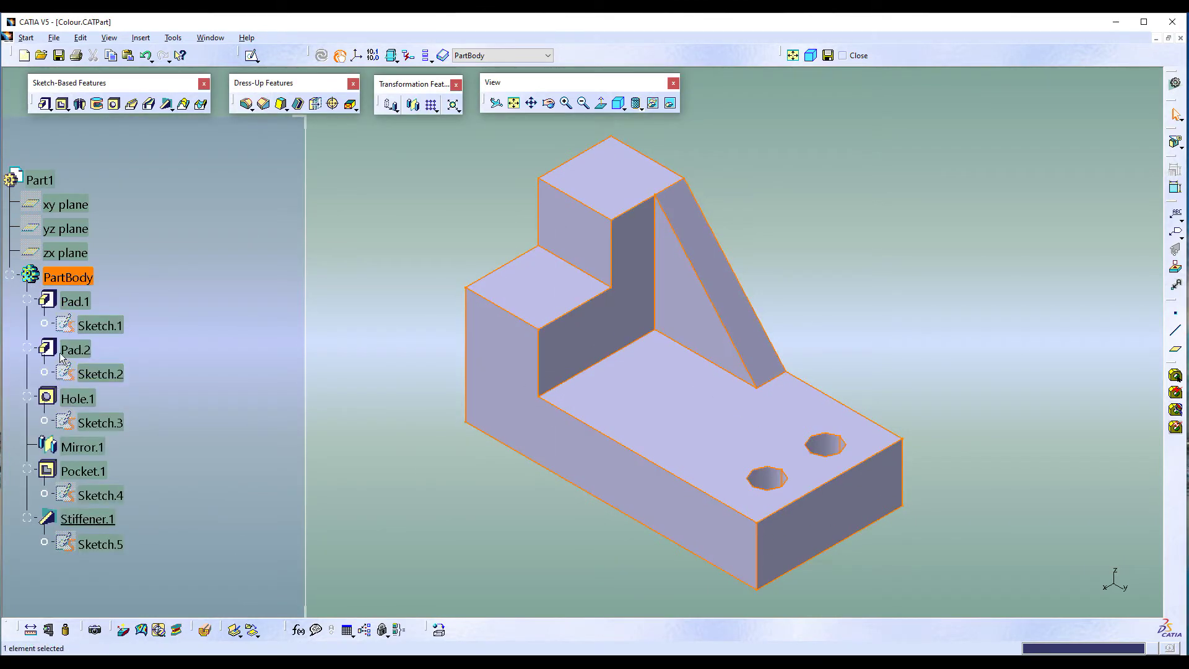
{"action": "left_click", "coordinate": [75, 349]}
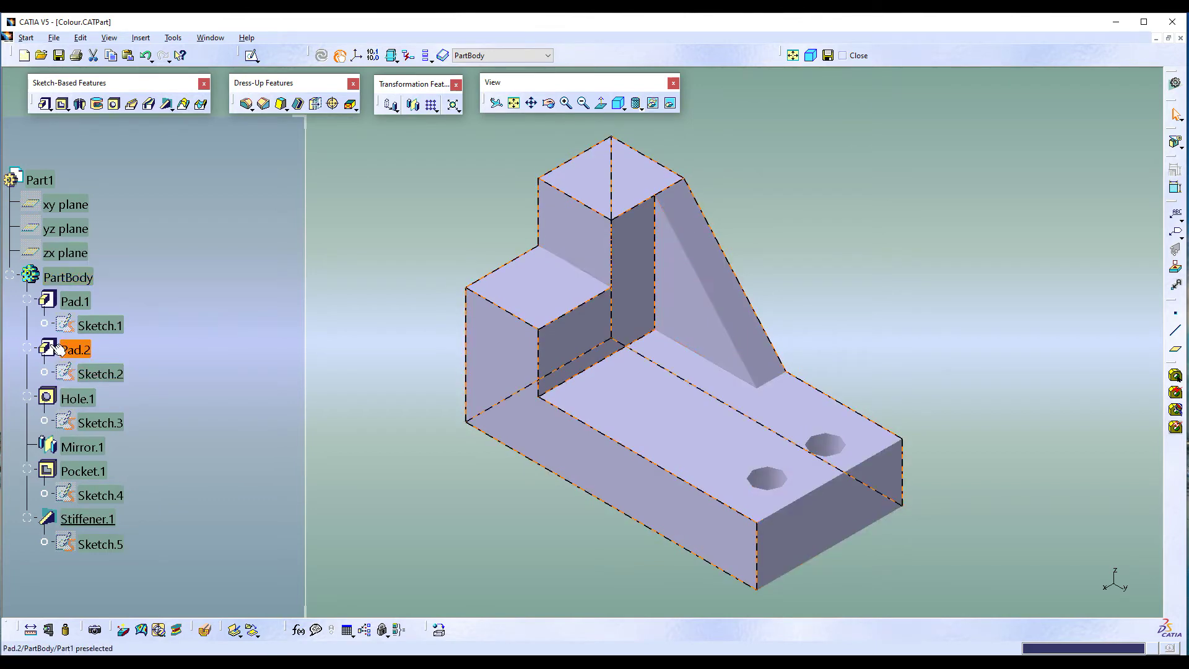
{"action": "left_click", "coordinate": [76, 399]}
{"action": "left_click", "coordinate": [82, 471]}
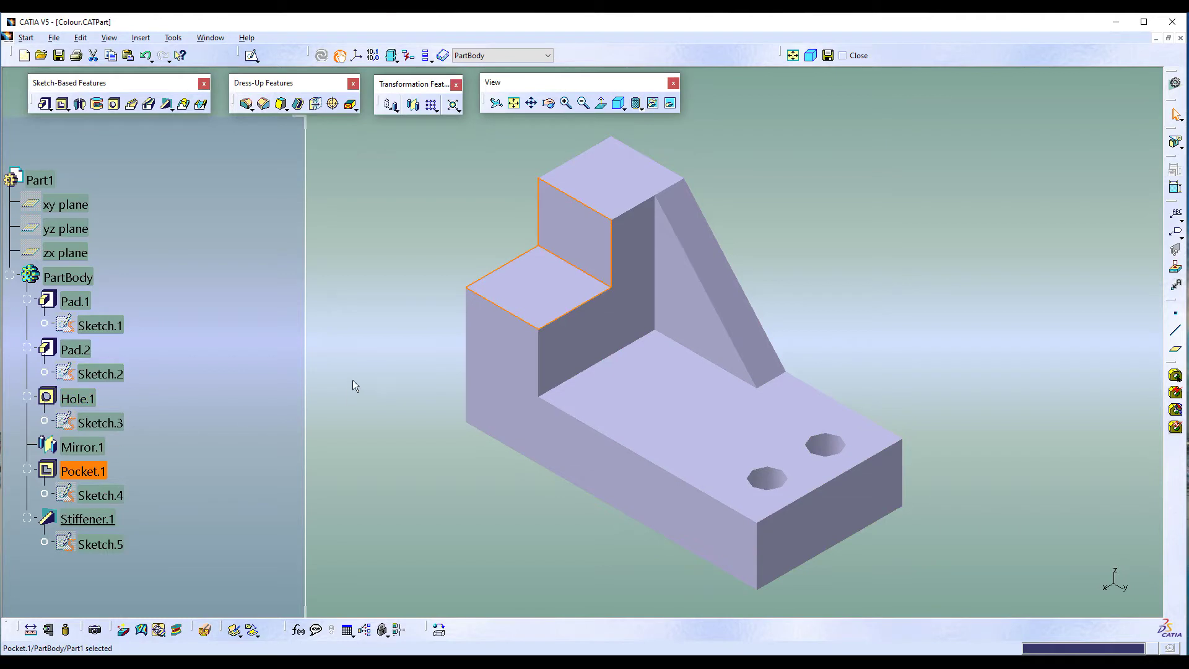
{"action": "left_click", "coordinate": [395, 286]}
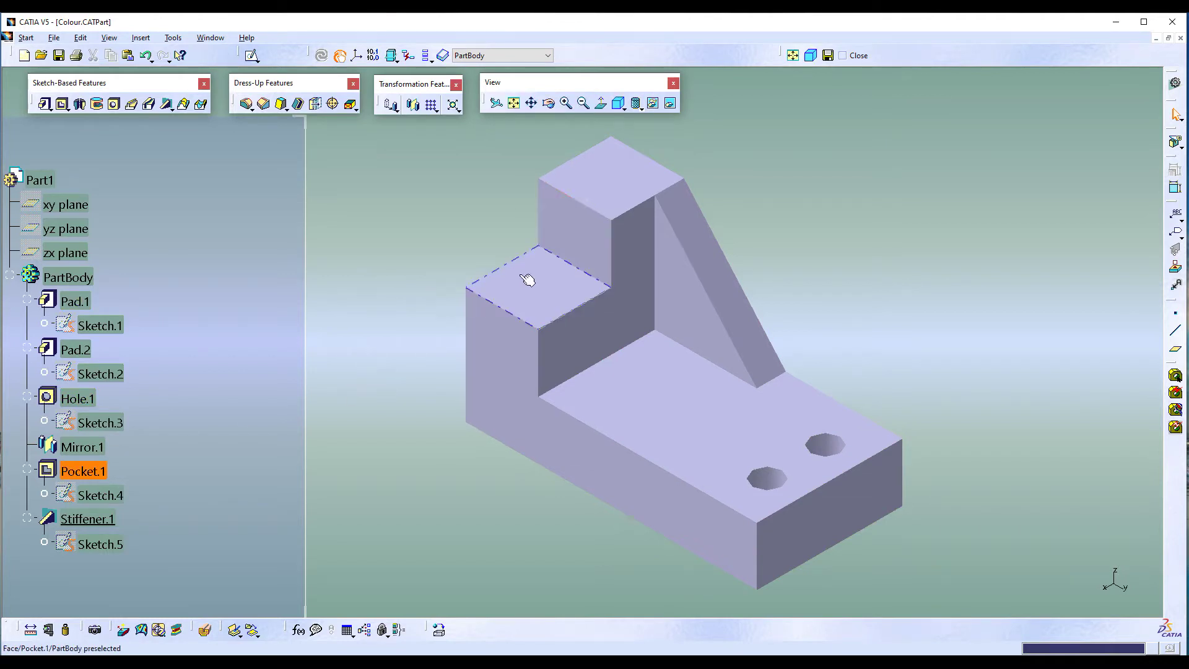
{"action": "left_click", "coordinate": [498, 402], "text": "ctrl"}
{"action": "left_click", "coordinate": [350, 227]}
{"action": "left_click", "coordinate": [11, 277]}
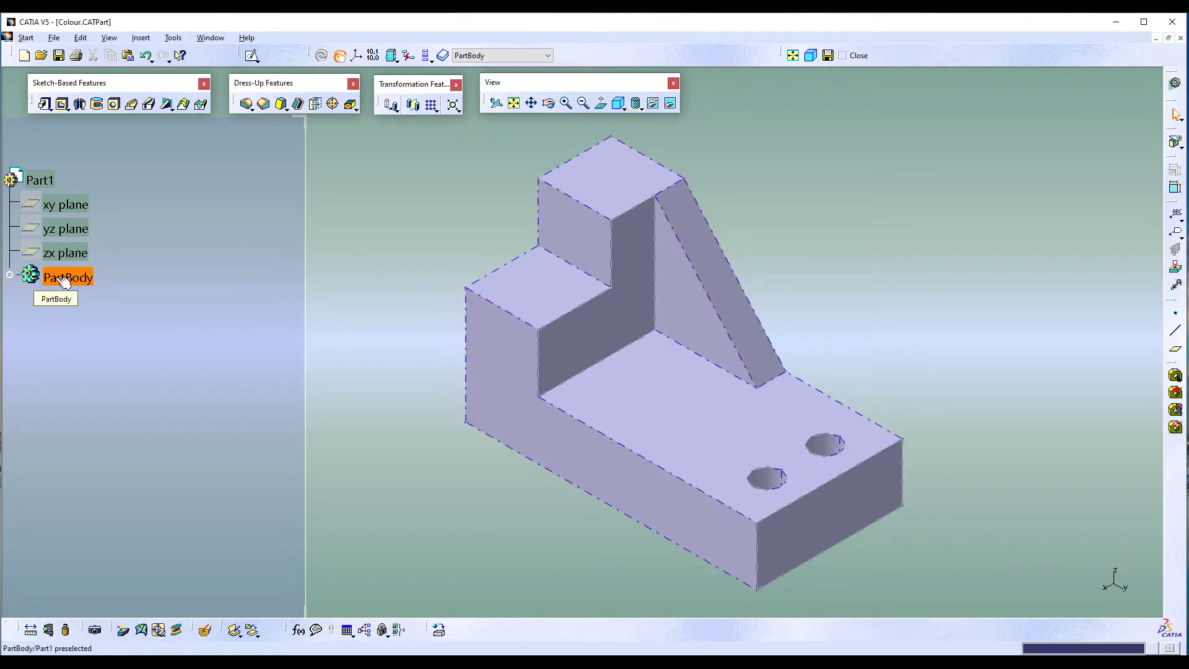
Step: Set PartBody's fill colour to yellow in its Graphic properties and apply it
{"action": "right_click", "coordinate": [66, 279]}
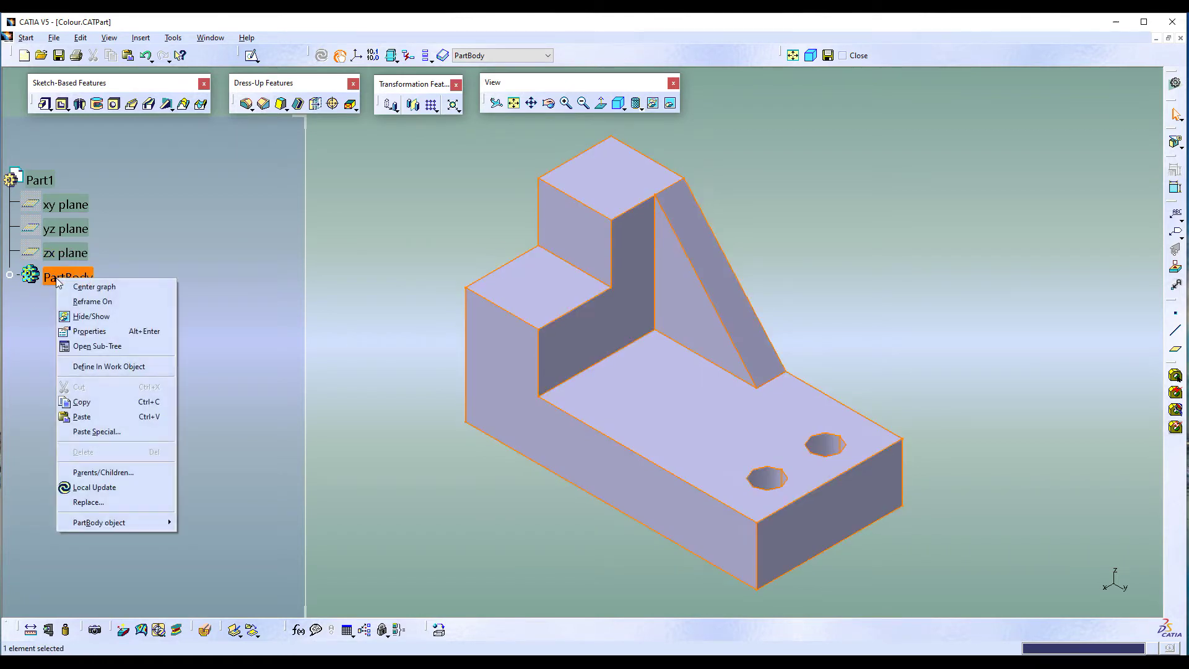
{"action": "left_click", "coordinate": [89, 330]}
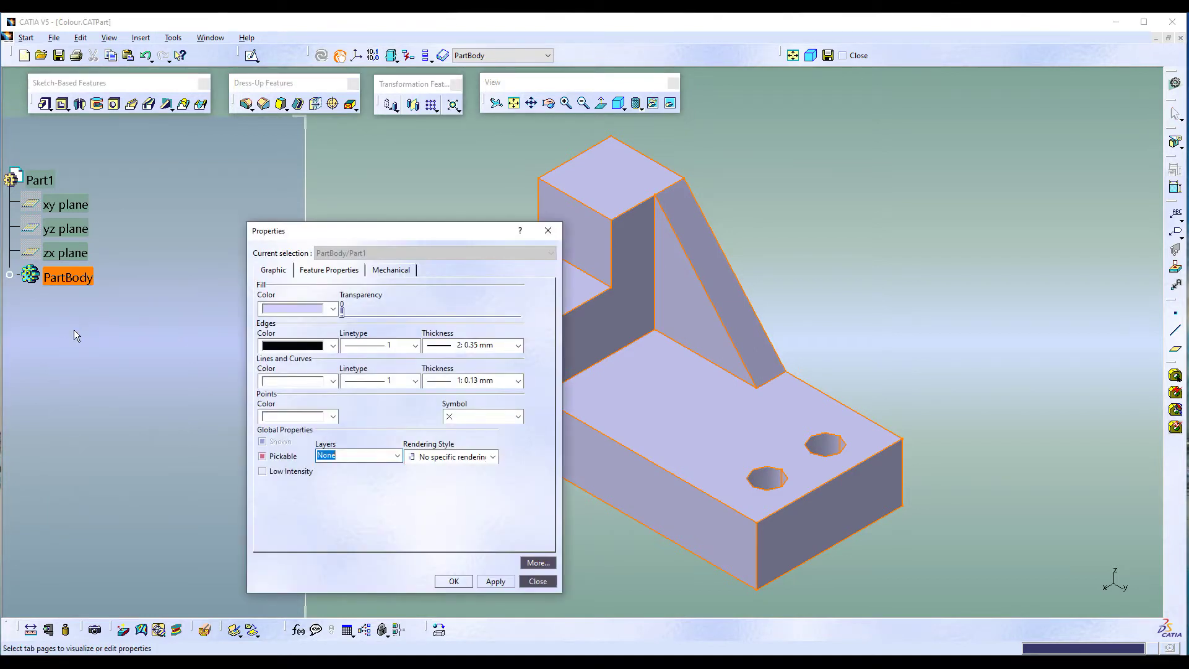
{"action": "left_click", "coordinate": [272, 269]}
{"action": "left_click", "coordinate": [332, 309]}
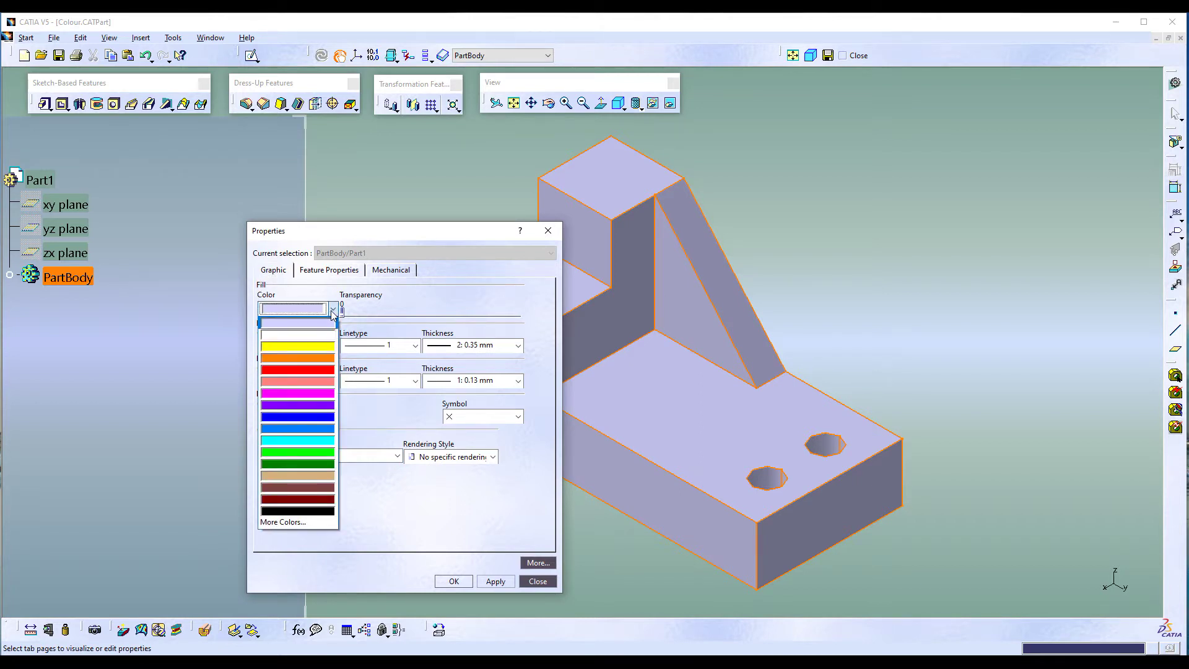
{"action": "left_click", "coordinate": [294, 348]}
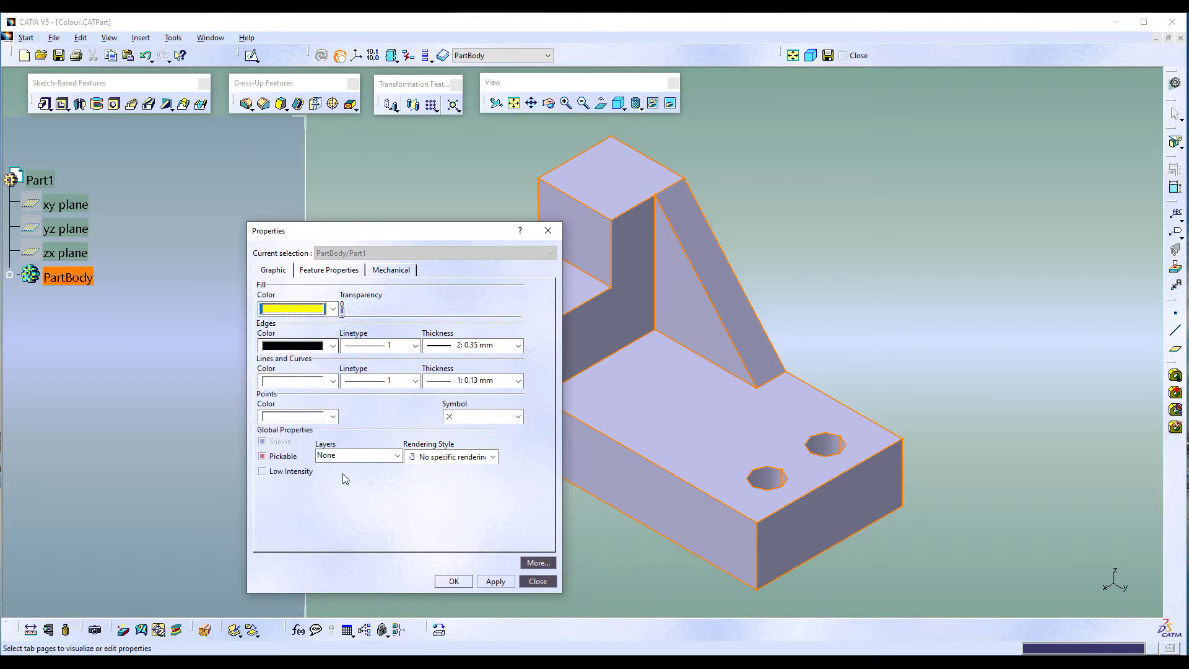
{"action": "left_click", "coordinate": [495, 581]}
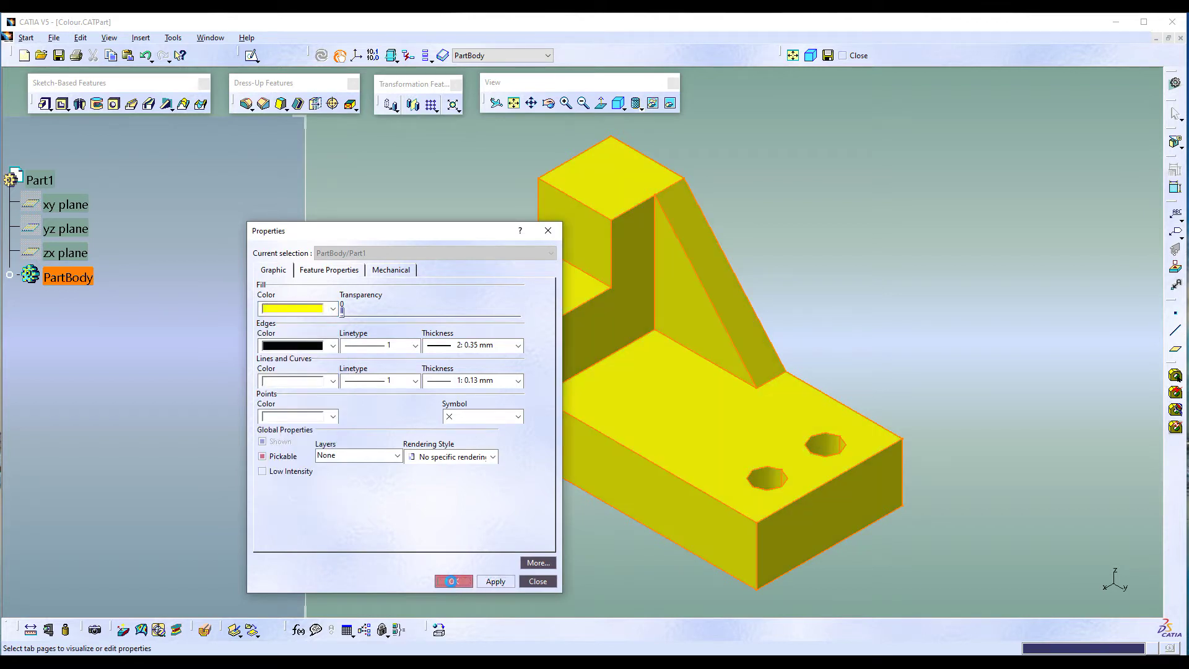
{"action": "left_click", "coordinate": [454, 581]}
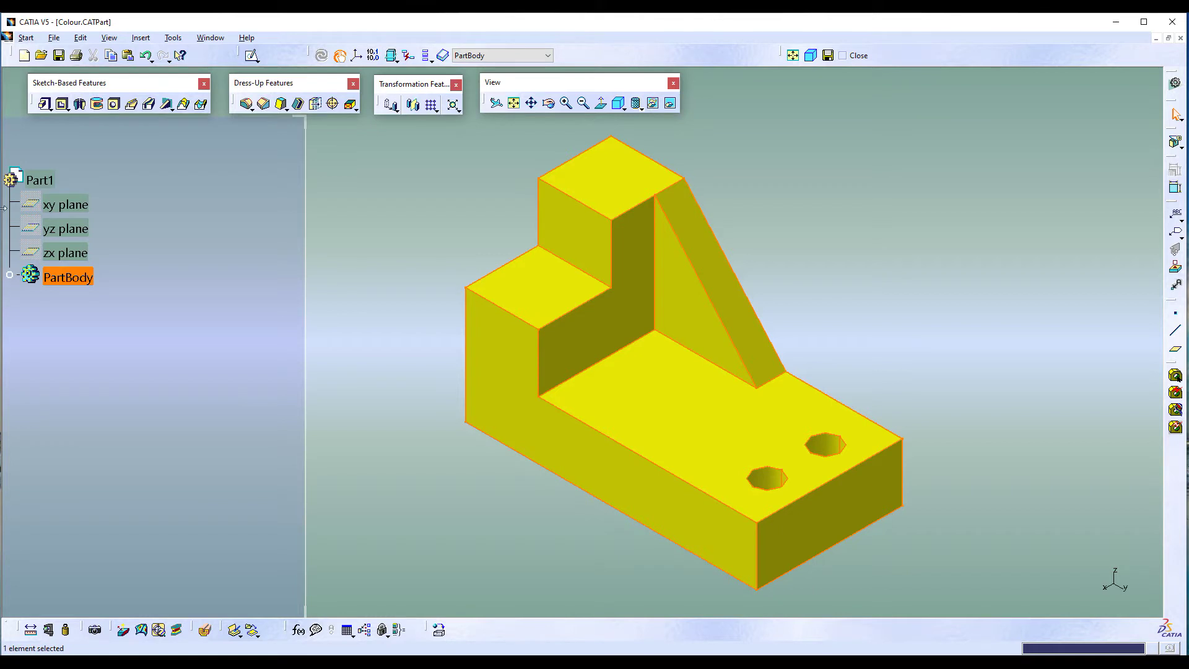
Step: Give the Stiffener.1 feature a blue fill colour in its Graphic properties
{"action": "left_click", "coordinate": [11, 277]}
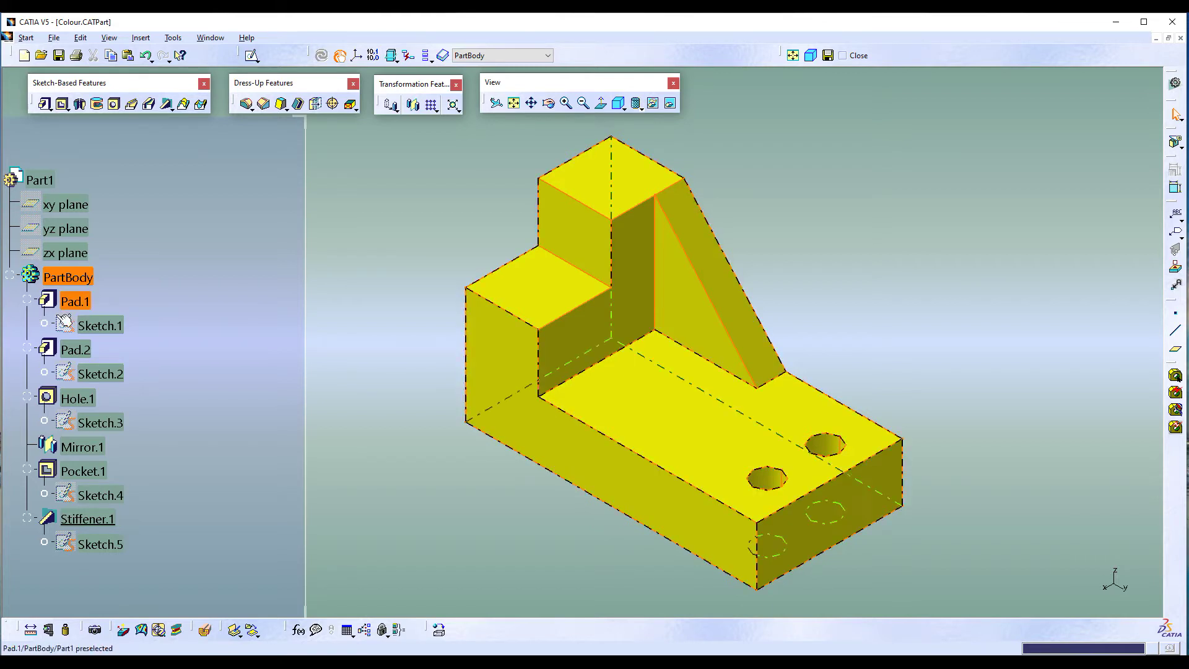
{"action": "left_click", "coordinate": [85, 520]}
{"action": "right_click", "coordinate": [84, 520]}
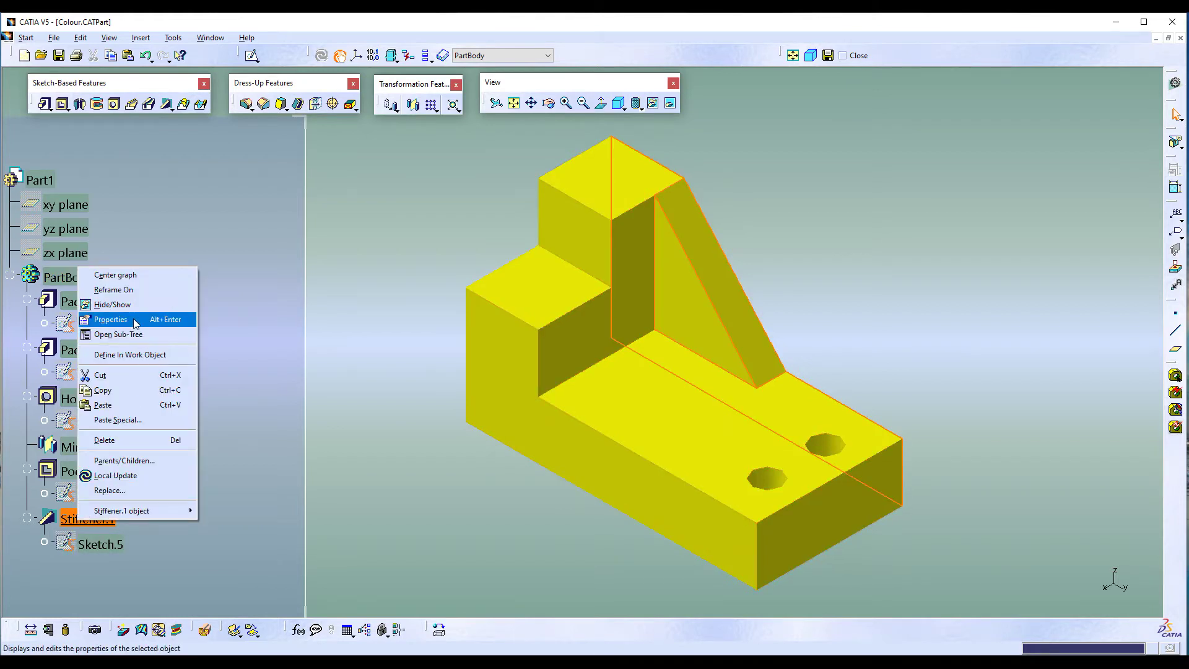
{"action": "left_click", "coordinate": [111, 319]}
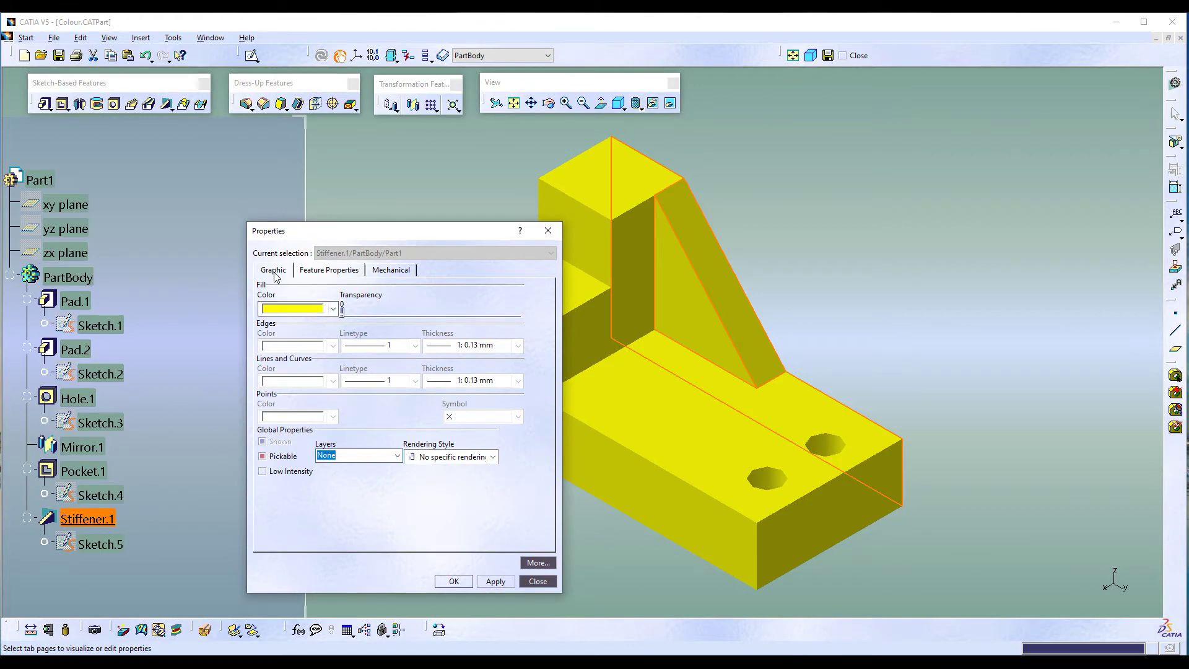
{"action": "left_click", "coordinate": [273, 270]}
{"action": "left_click", "coordinate": [332, 308]}
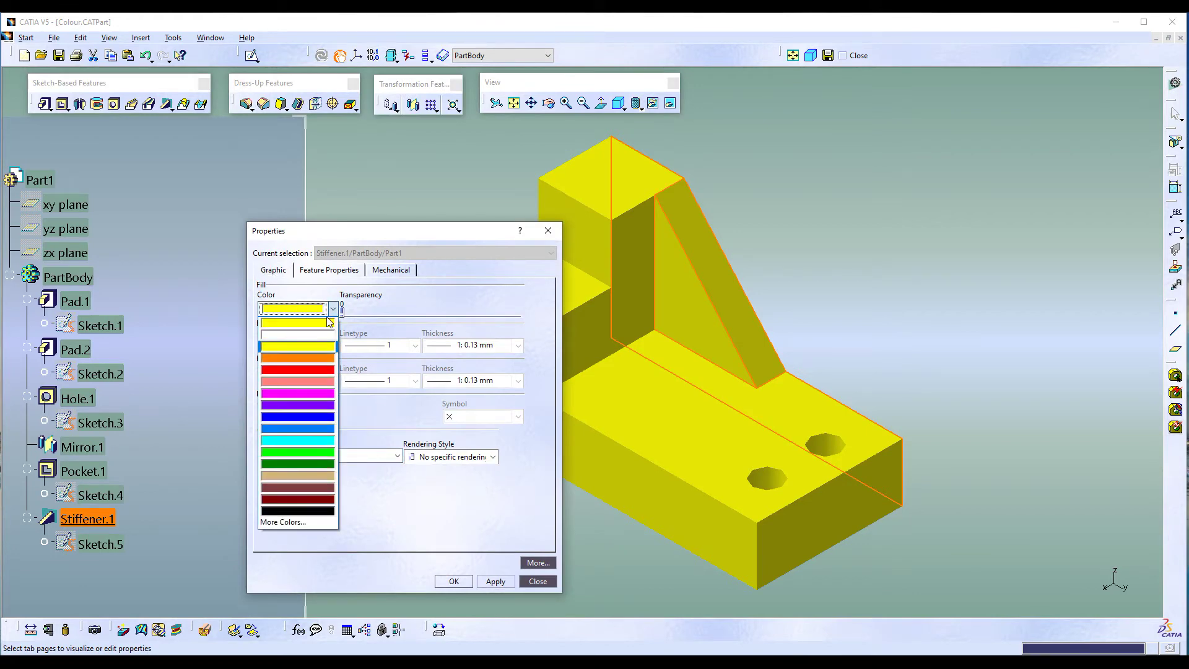
{"action": "left_click", "coordinate": [287, 415]}
{"action": "left_click", "coordinate": [495, 582]}
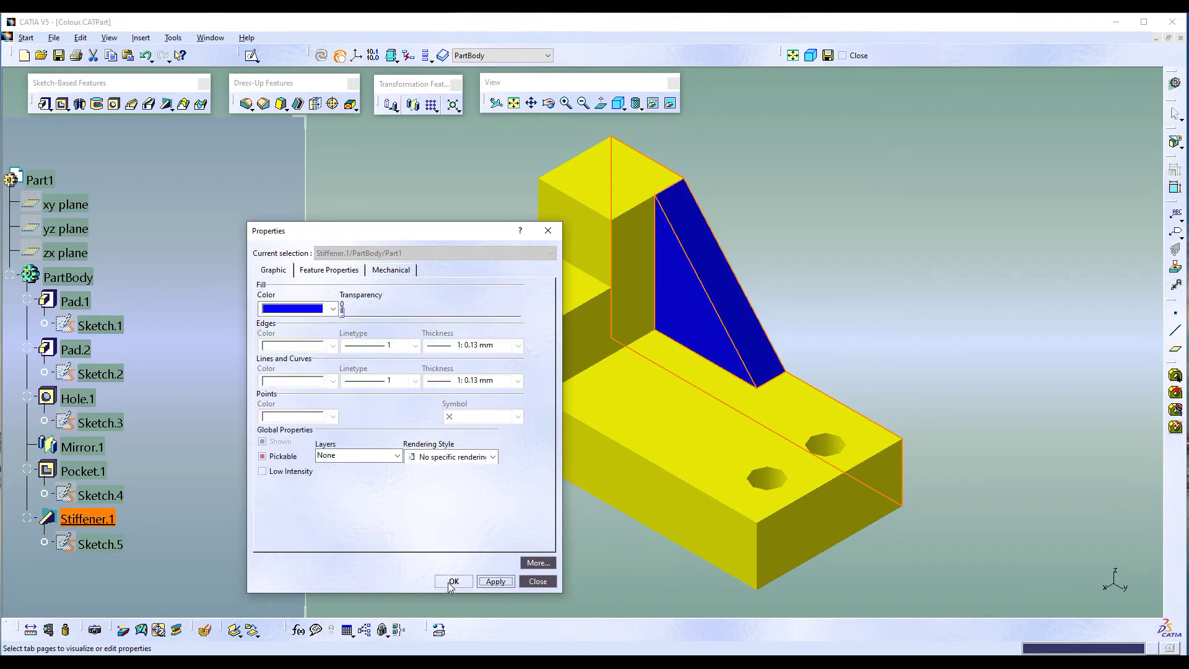
{"action": "left_click", "coordinate": [454, 581]}
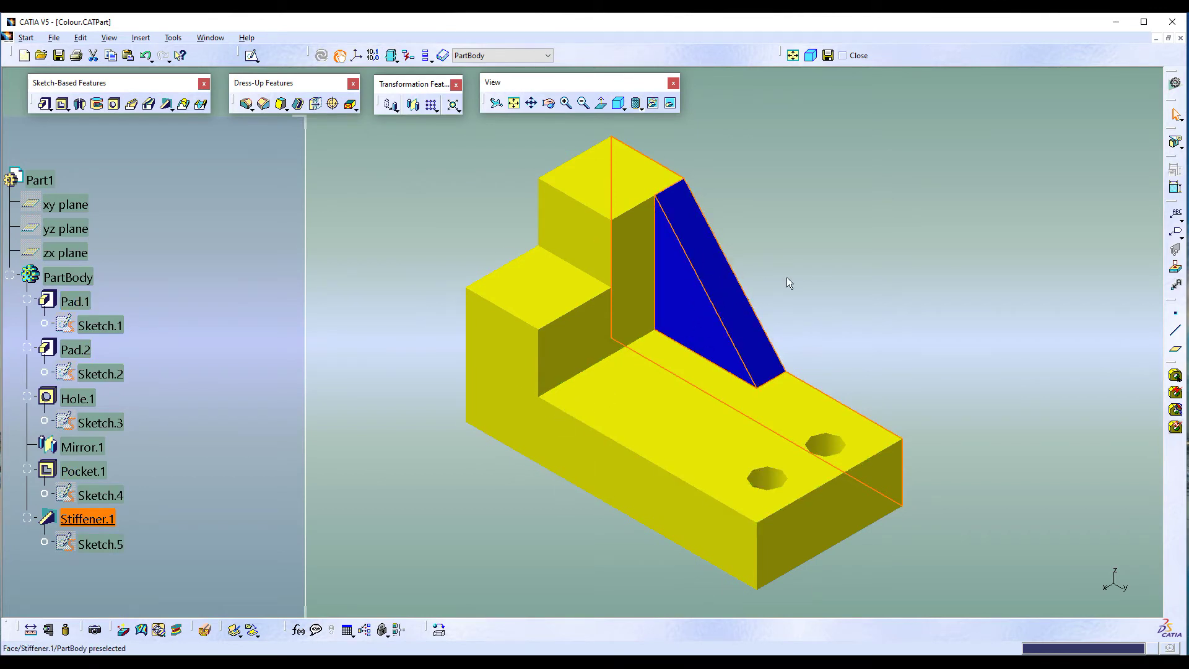
Step: Set Hole.1's fill colour to green so both bracket holes turn green
{"action": "right_click", "coordinate": [49, 400]}
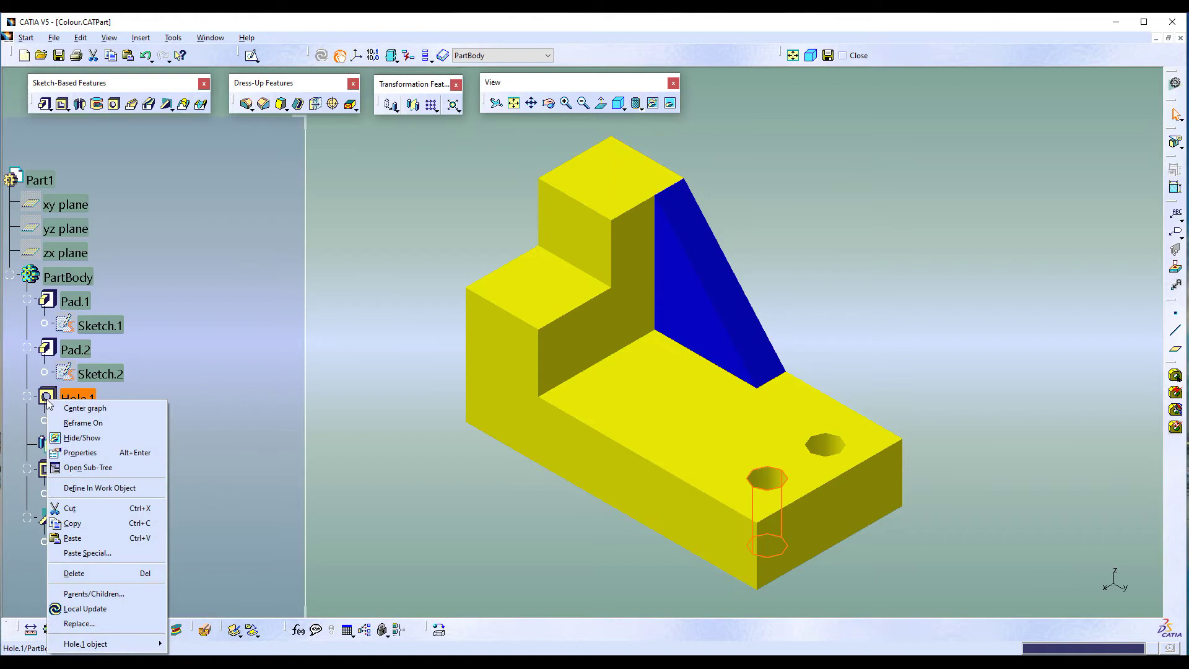
{"action": "left_click", "coordinate": [80, 453]}
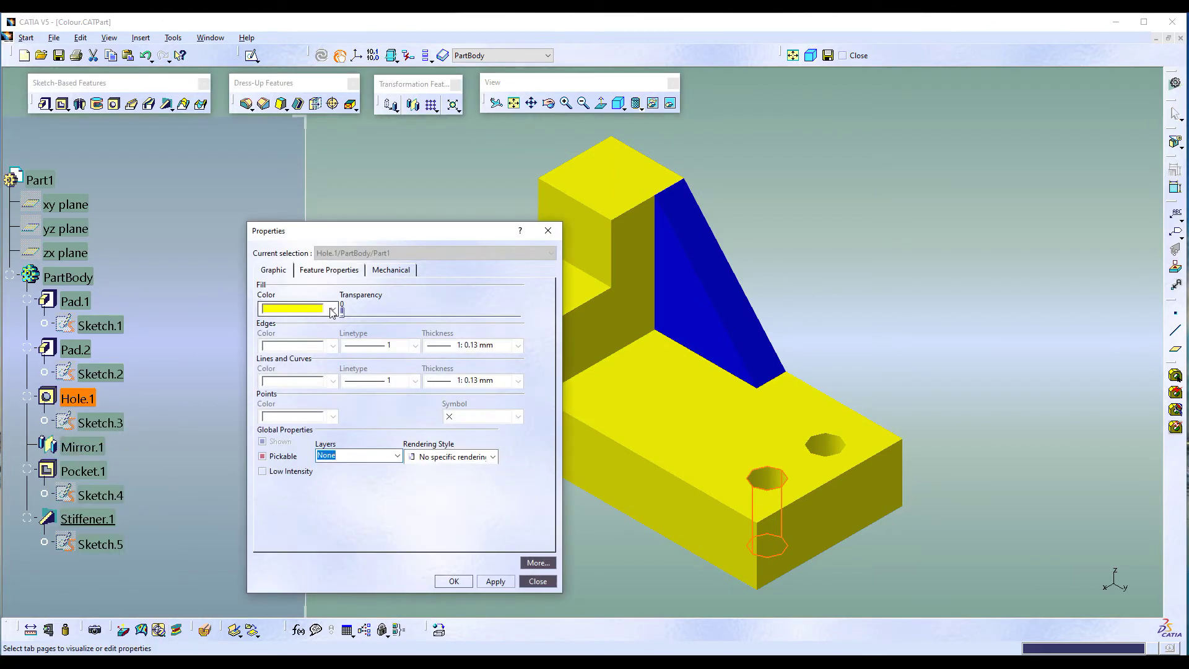
{"action": "left_click", "coordinate": [273, 269]}
{"action": "left_click", "coordinate": [331, 309]}
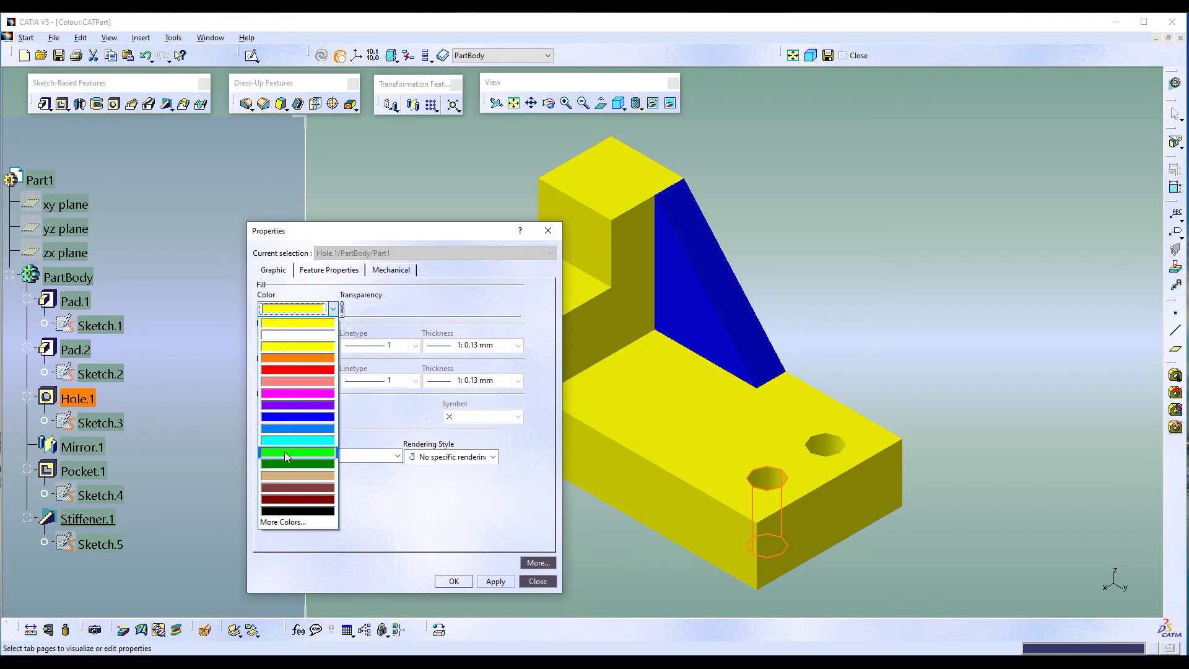
{"action": "left_click", "coordinate": [284, 452]}
{"action": "left_click", "coordinate": [496, 581]}
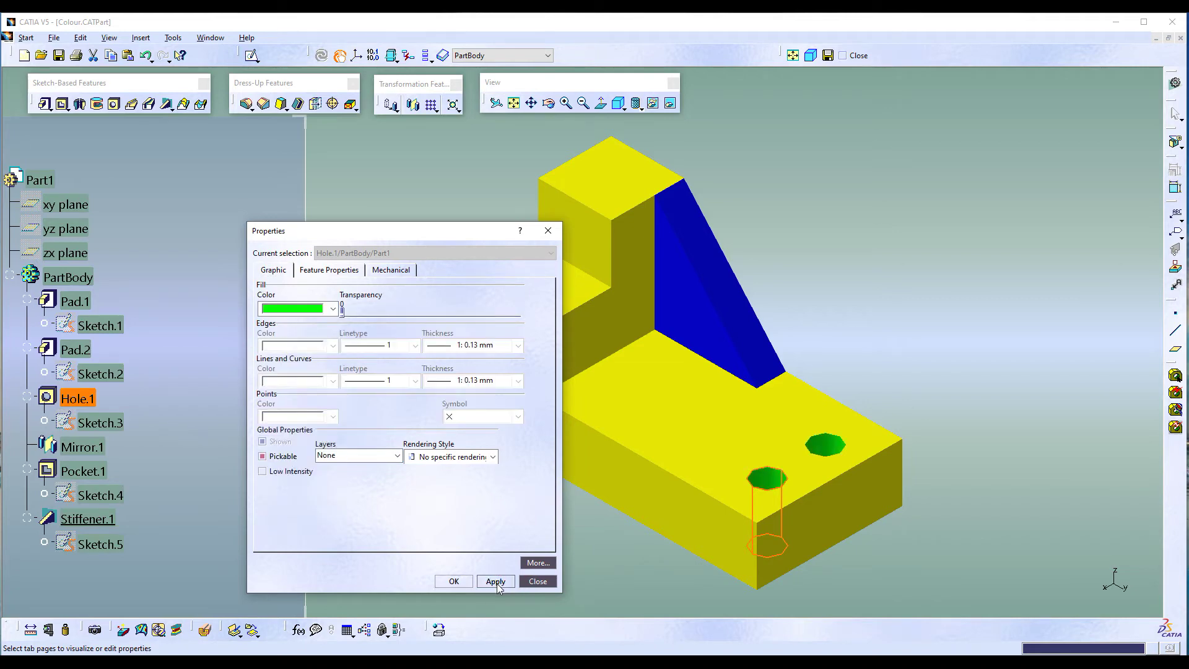
{"action": "left_click", "coordinate": [453, 581]}
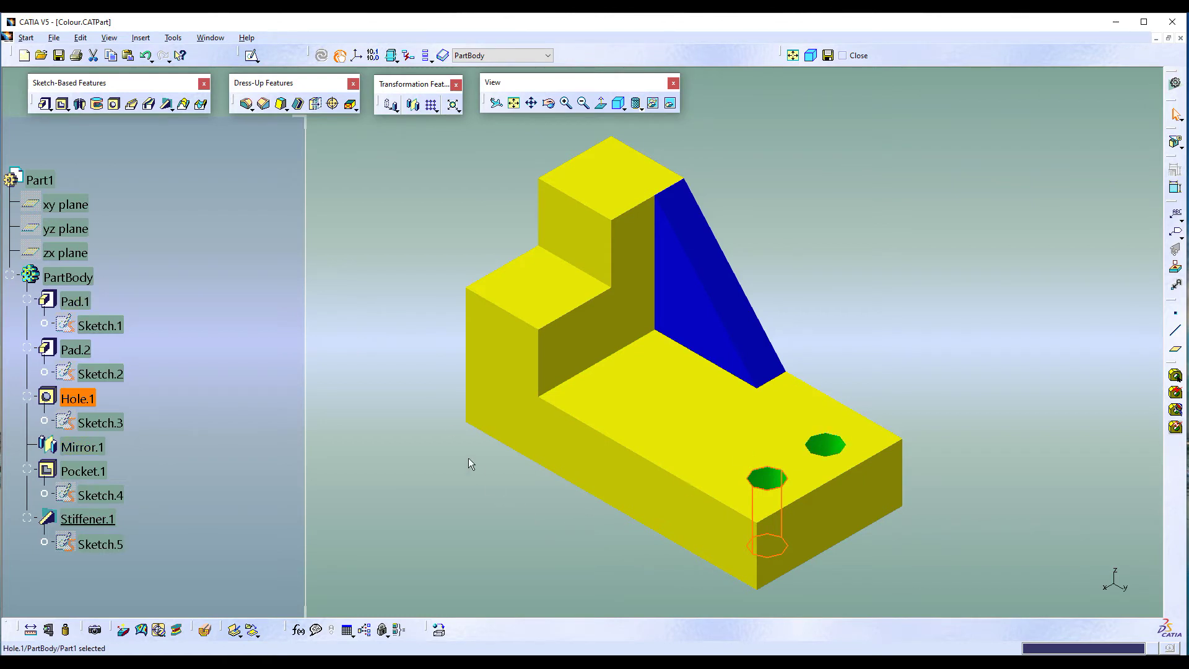
{"action": "right_click", "coordinate": [532, 303]}
Step: Fill the lower step's top face with dark reddish-brown and apply it
{"action": "left_click", "coordinate": [558, 352]}
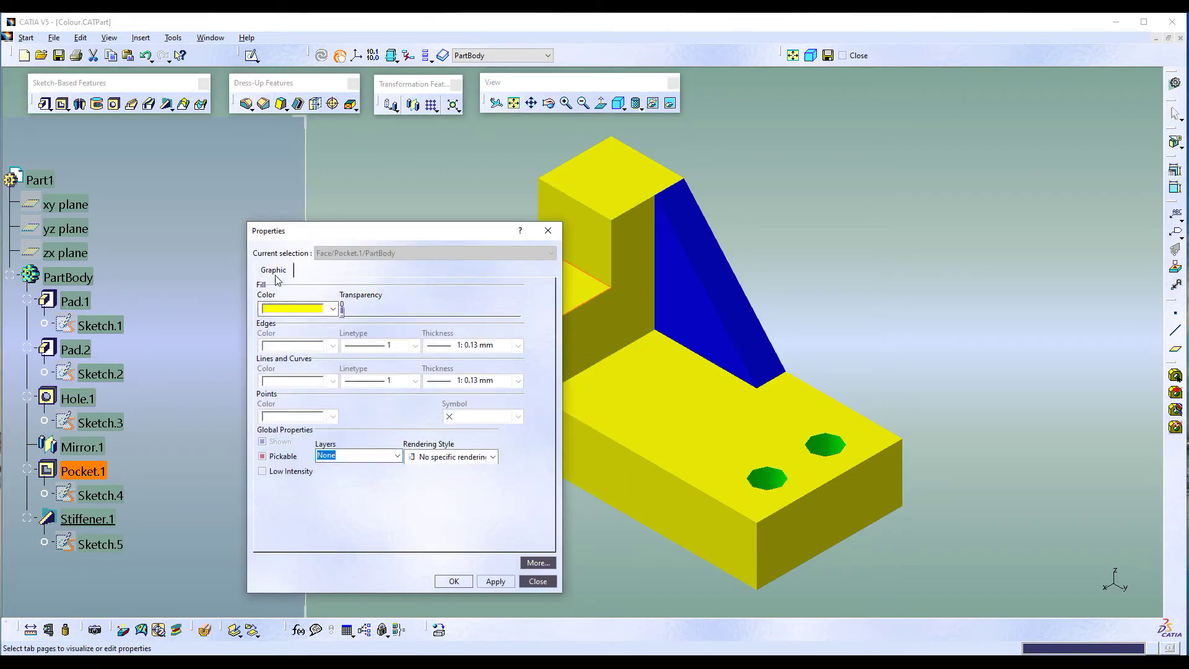
{"action": "left_click", "coordinate": [332, 308]}
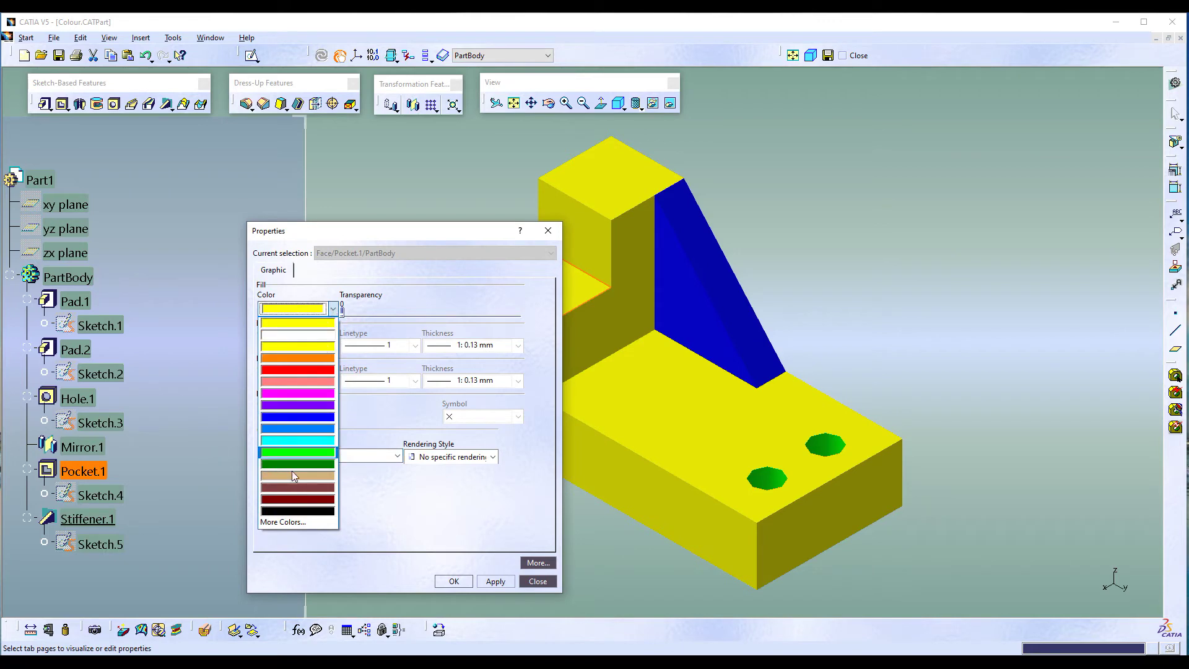
{"action": "left_click", "coordinate": [293, 487]}
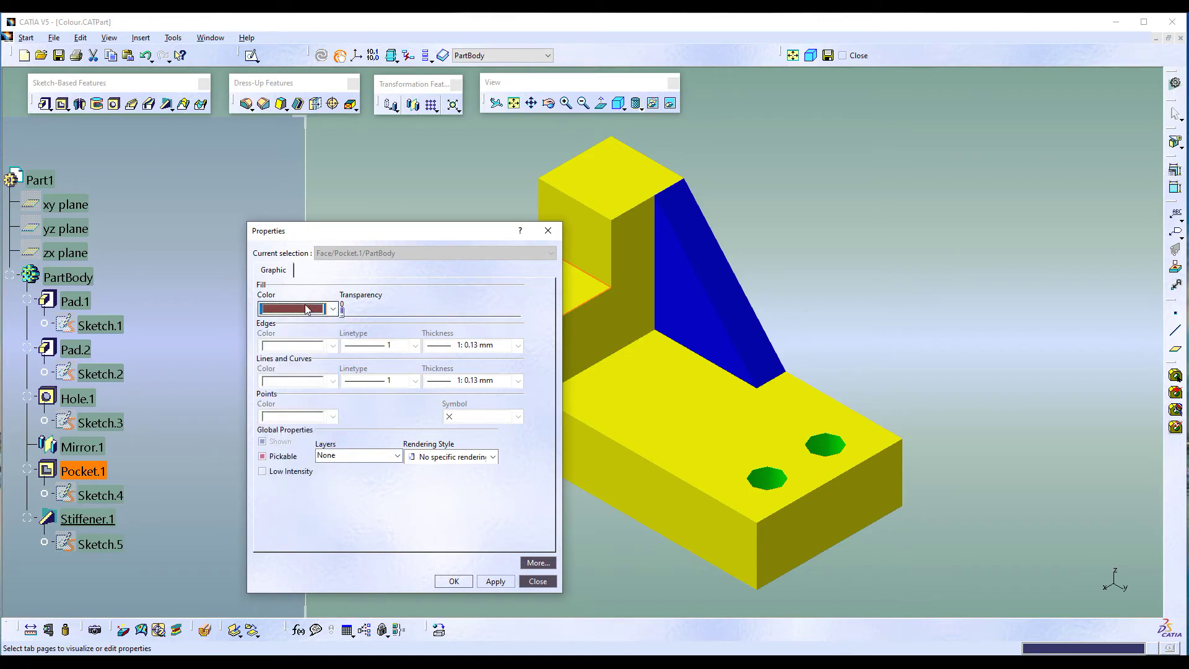
{"action": "left_click", "coordinate": [495, 580]}
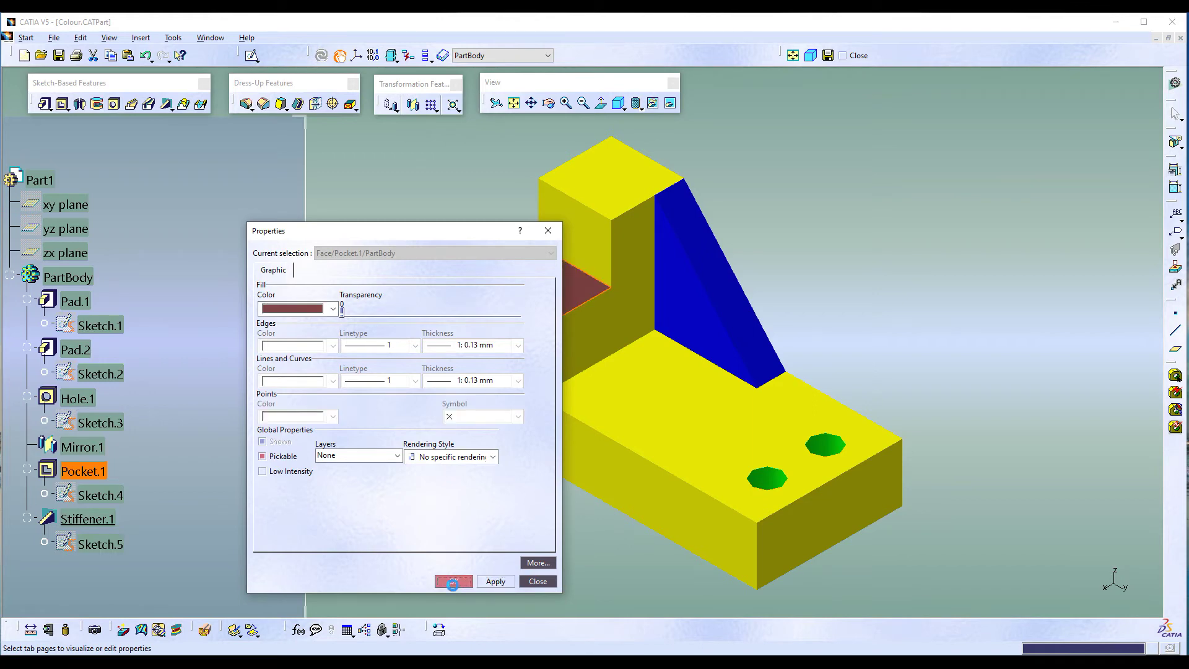
{"action": "left_click", "coordinate": [453, 582]}
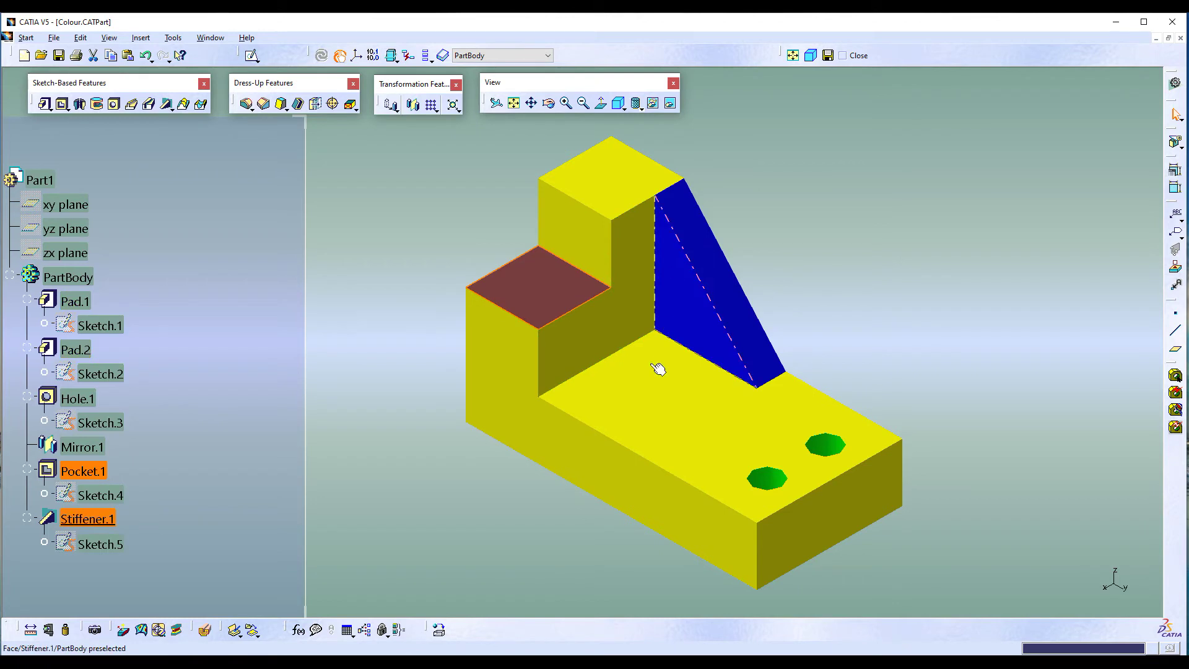
Step: Fill the stiffener's sloped face salmon pink, then undo the recent face and hole colours
{"action": "right_click", "coordinate": [701, 255]}
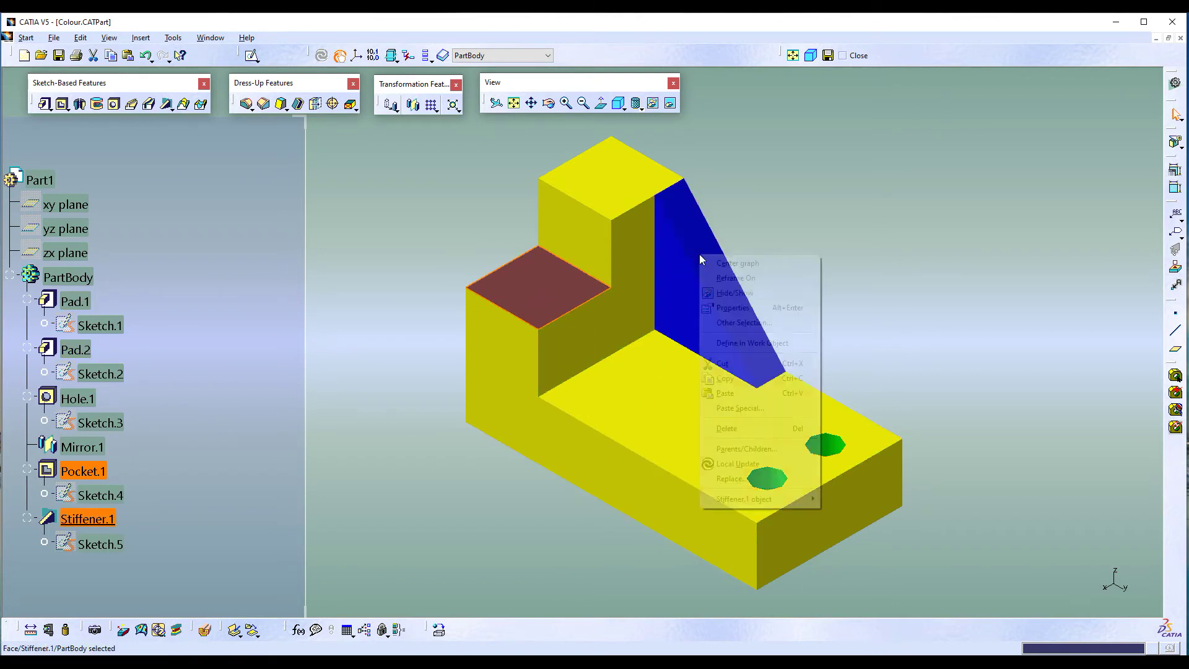
{"action": "left_click", "coordinate": [719, 310]}
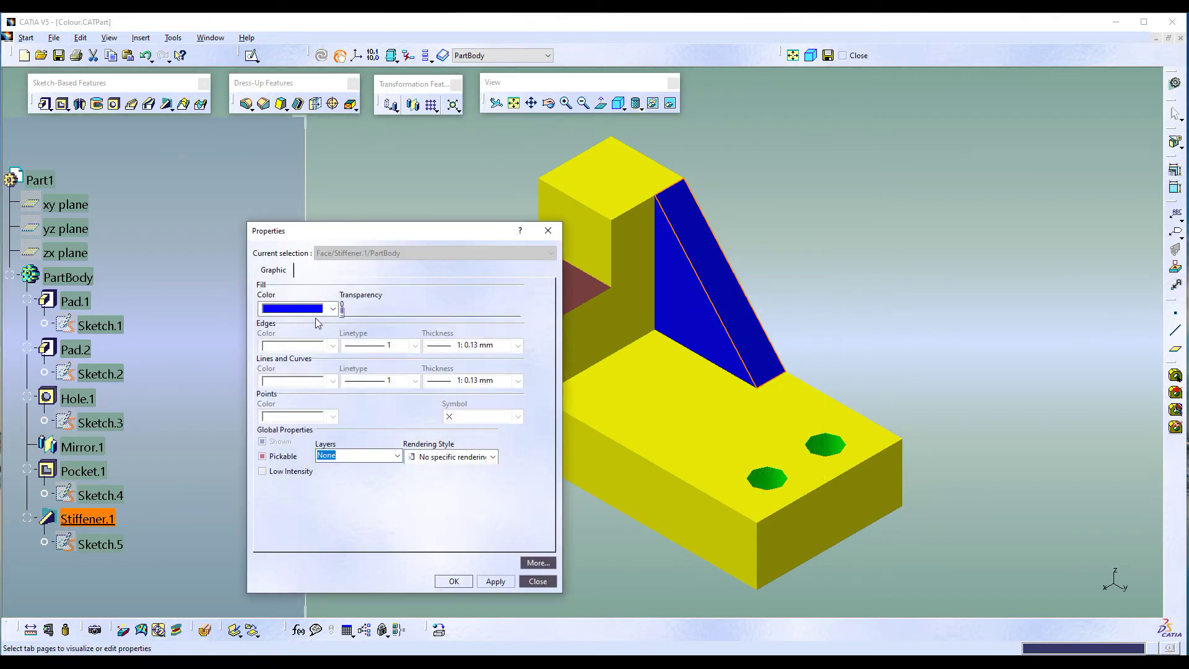
{"action": "left_click", "coordinate": [332, 308]}
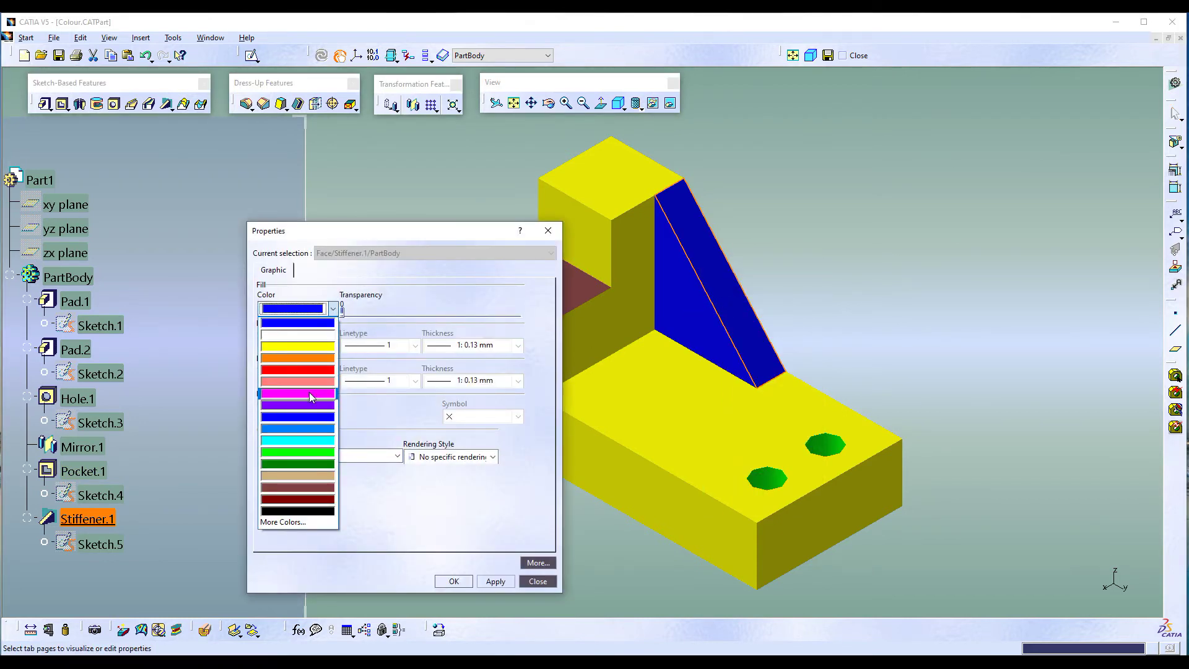
{"action": "left_click", "coordinate": [305, 380]}
{"action": "left_click", "coordinate": [495, 581]}
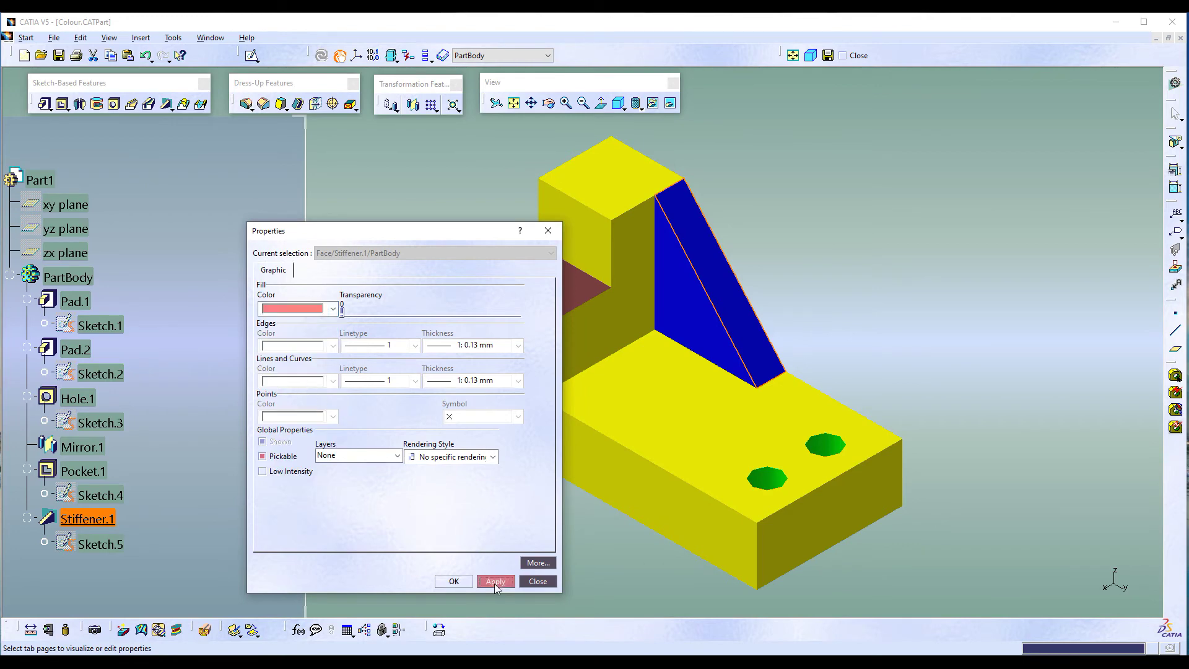
{"action": "left_click", "coordinate": [454, 580]}
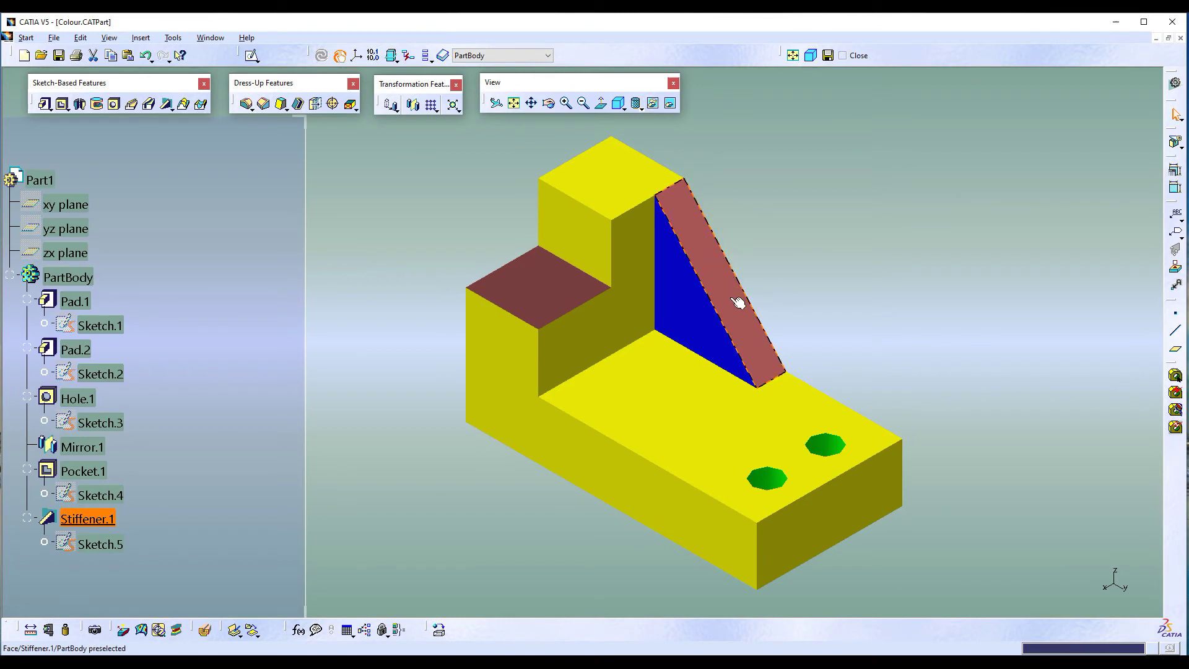
{"action": "left_click", "coordinate": [726, 309]}
{"action": "key", "text": "ctrl+z"}
{"action": "key", "text": "ctrl+z"}
{"action": "key", "text": "ctrl+z"}
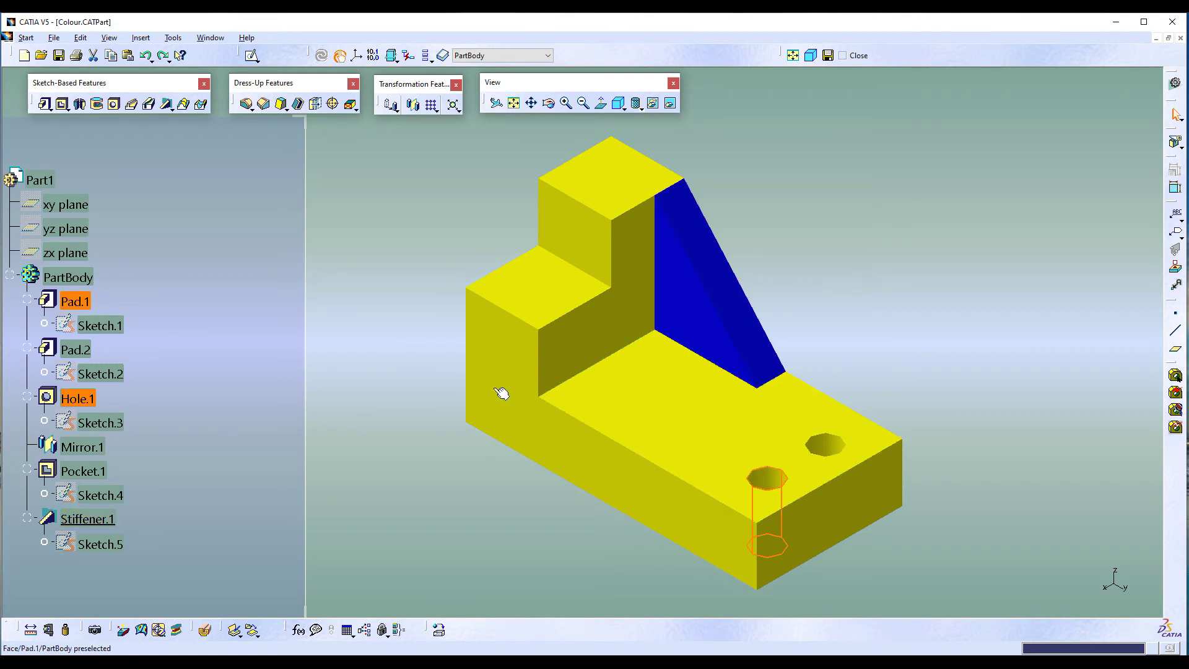
Step: Collapse the tree and set the whole PartBody's fill colour to magenta
{"action": "left_click", "coordinate": [9, 277]}
{"action": "left_click", "coordinate": [67, 278]}
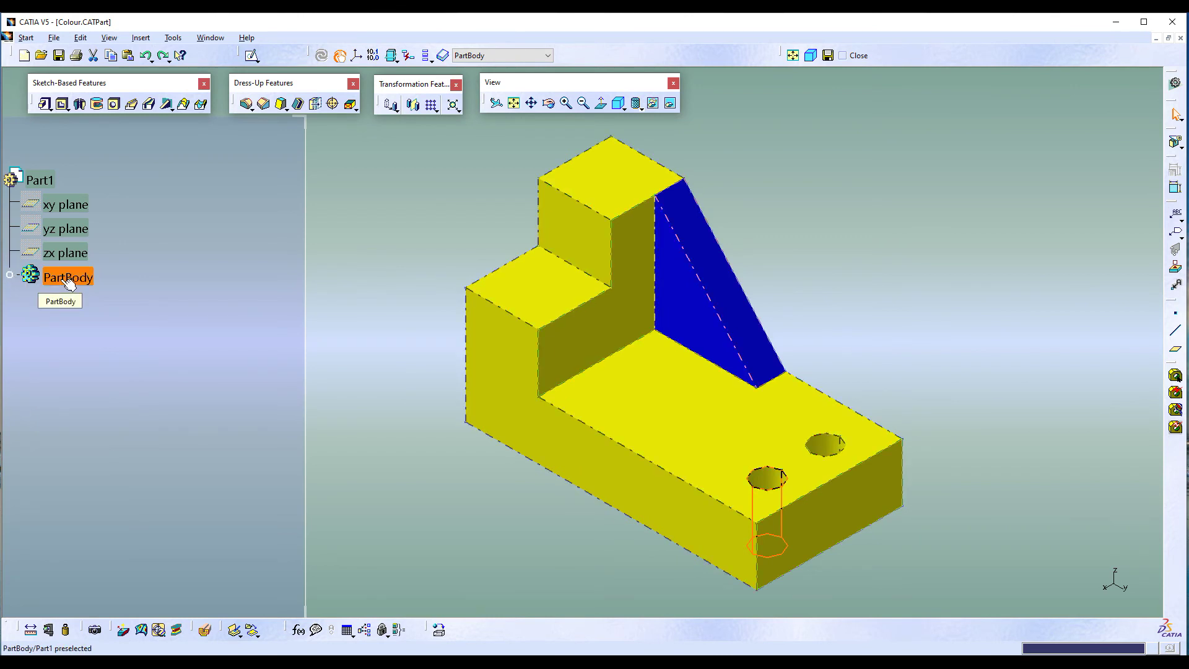
{"action": "right_click", "coordinate": [69, 281]}
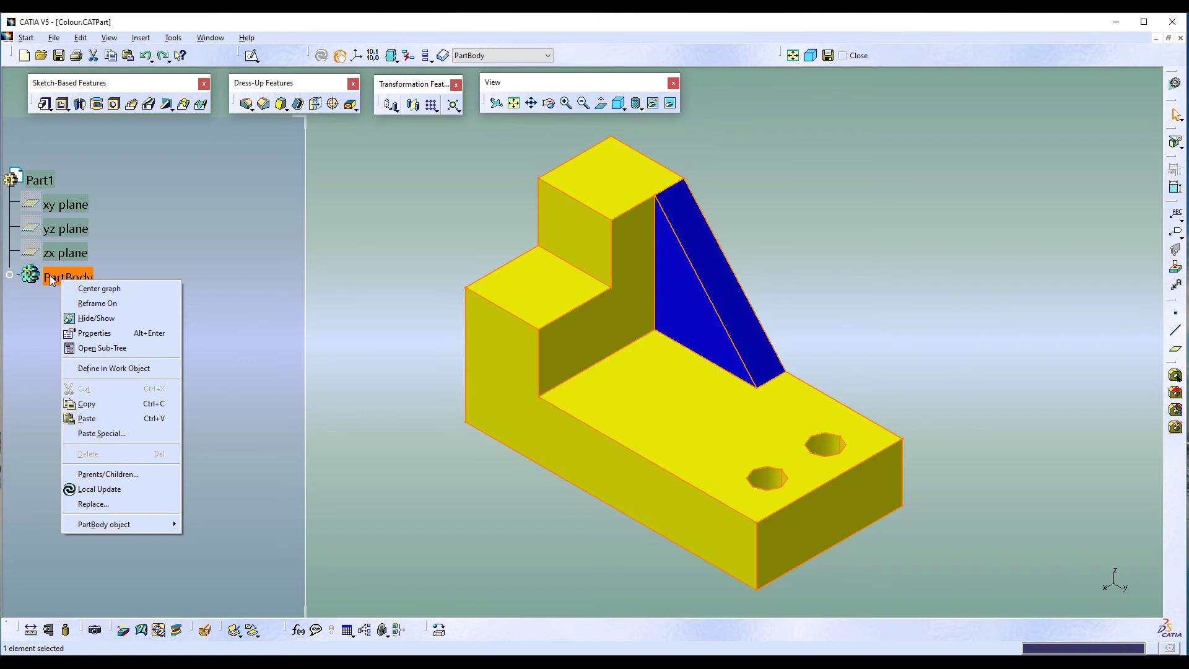
{"action": "left_click", "coordinate": [91, 334]}
{"action": "left_click", "coordinate": [332, 308]}
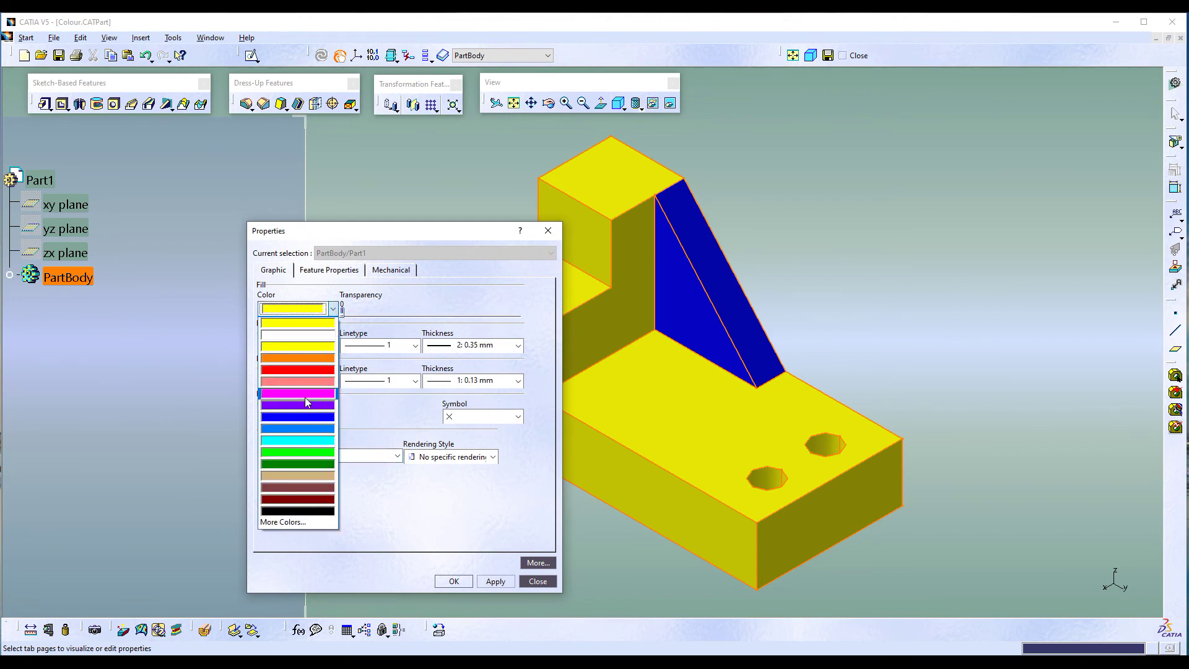
{"action": "left_click", "coordinate": [298, 393]}
{"action": "left_click", "coordinate": [495, 580]}
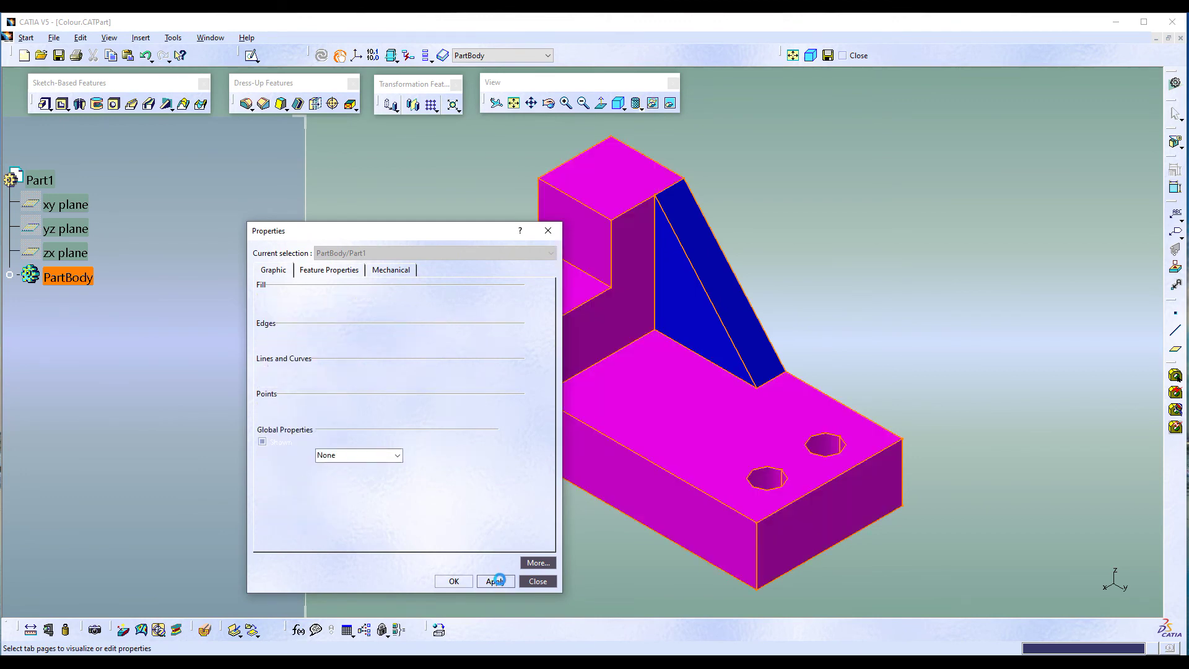
{"action": "left_click", "coordinate": [453, 582]}
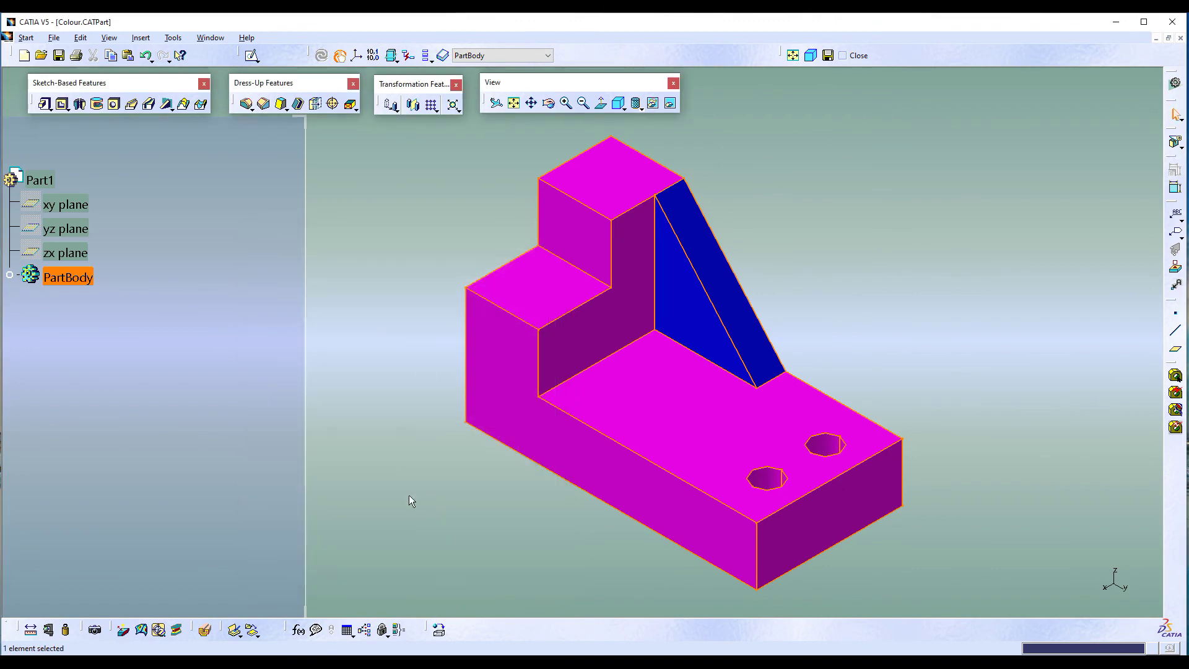